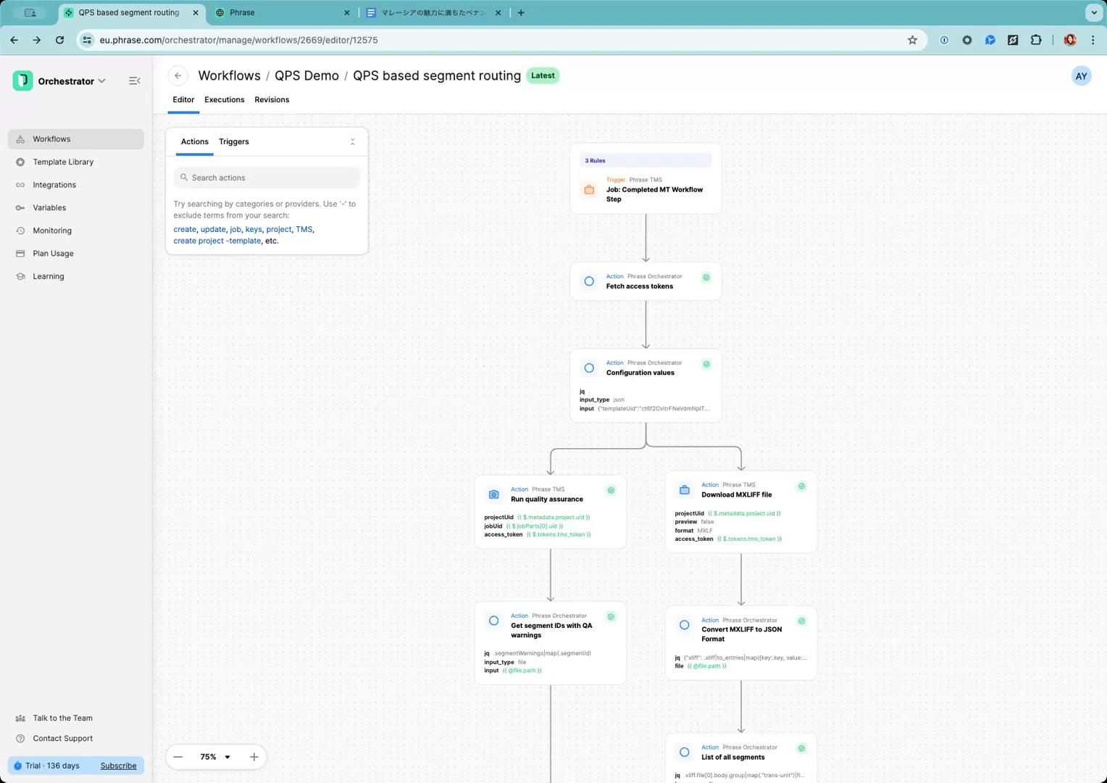
Step: Switch to the Google Docs tab holding the seven-paragraph Japanese Penang travel article
left_click(448, 13)
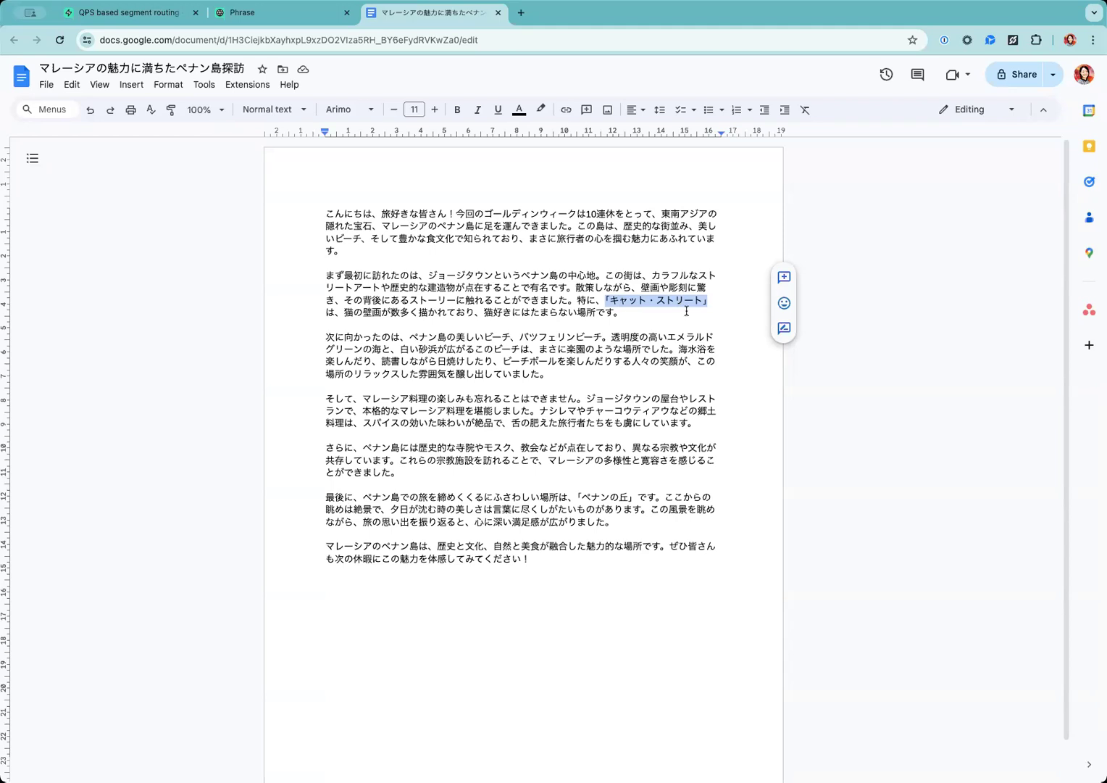
Step: Return to the QPS based segment routing workflow and scroll back to its Completed MT Workflow Step trigger
left_click(162, 19)
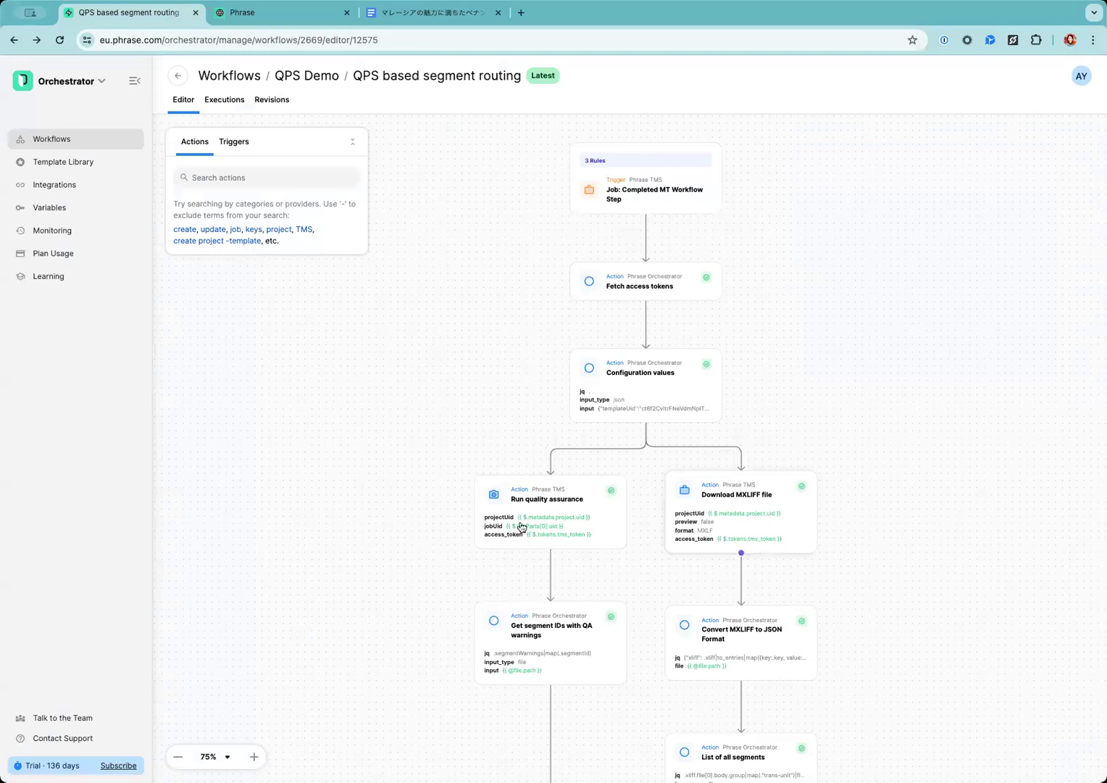
scroll(489, 363, "down", 5)
scroll(490, 410, "down", 20)
scroll(484, 563, "down", 10)
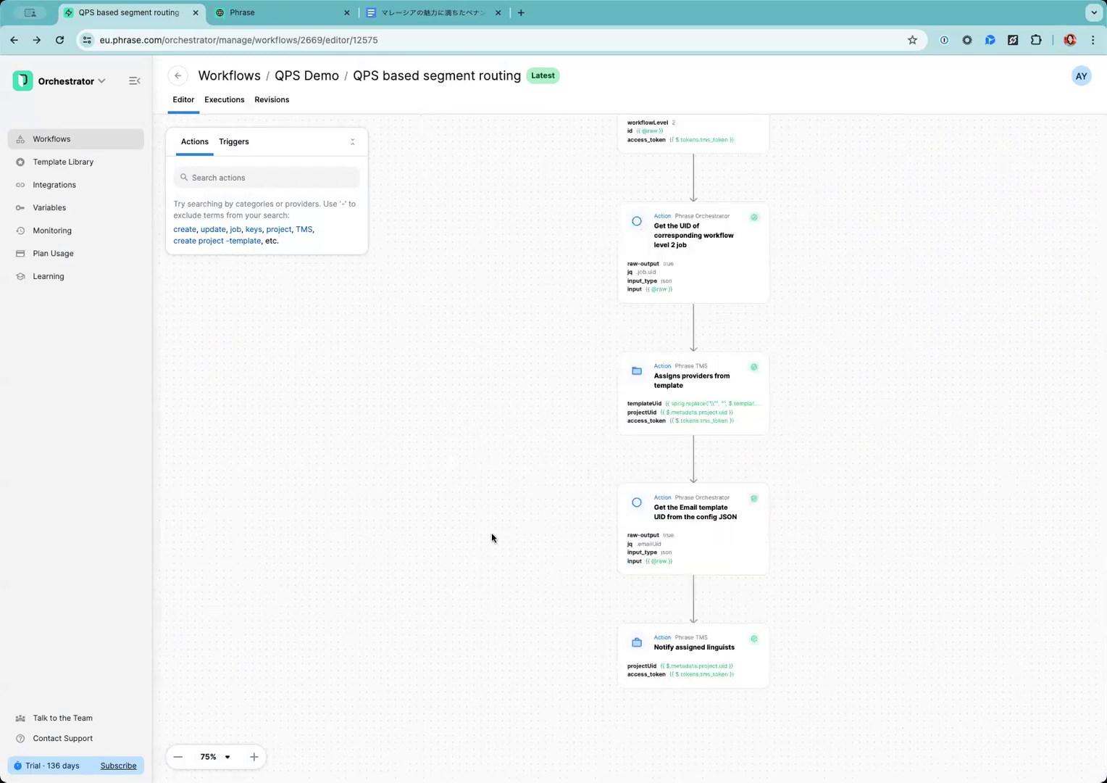
scroll(482, 687, "up", 9)
scroll(462, 546, "up", 12)
scroll(457, 515, "up", 10)
scroll(444, 435, "up", 5)
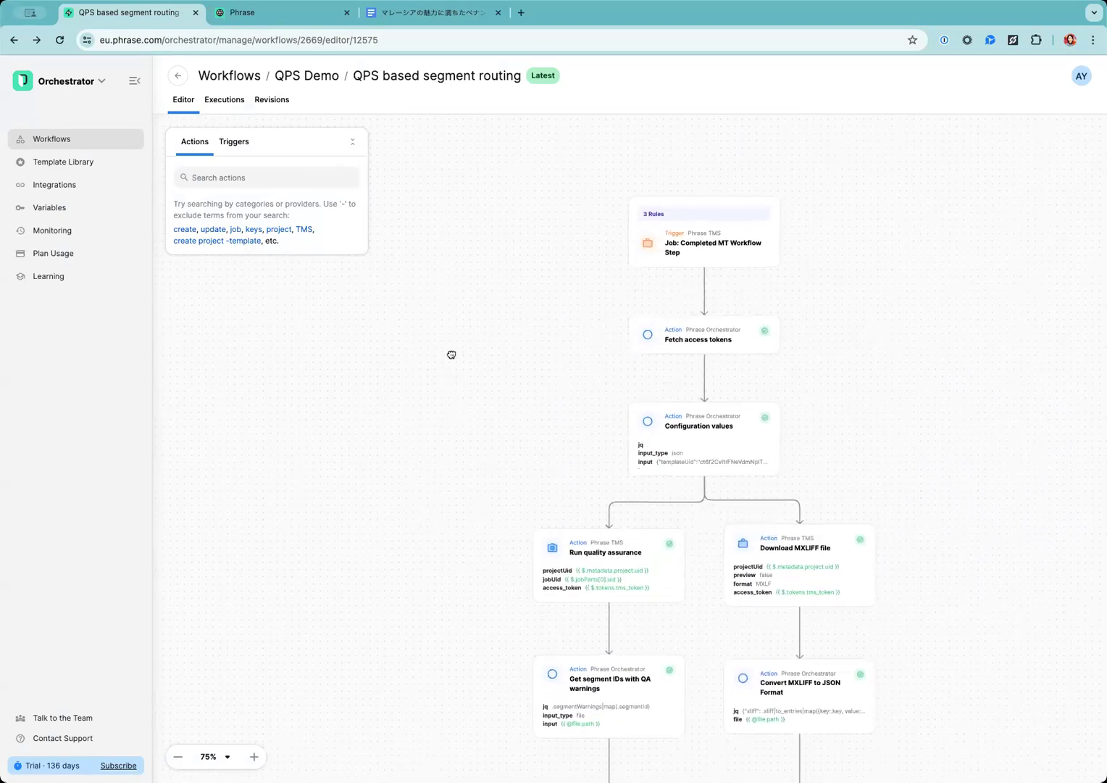
scroll(451, 354, "down", 1)
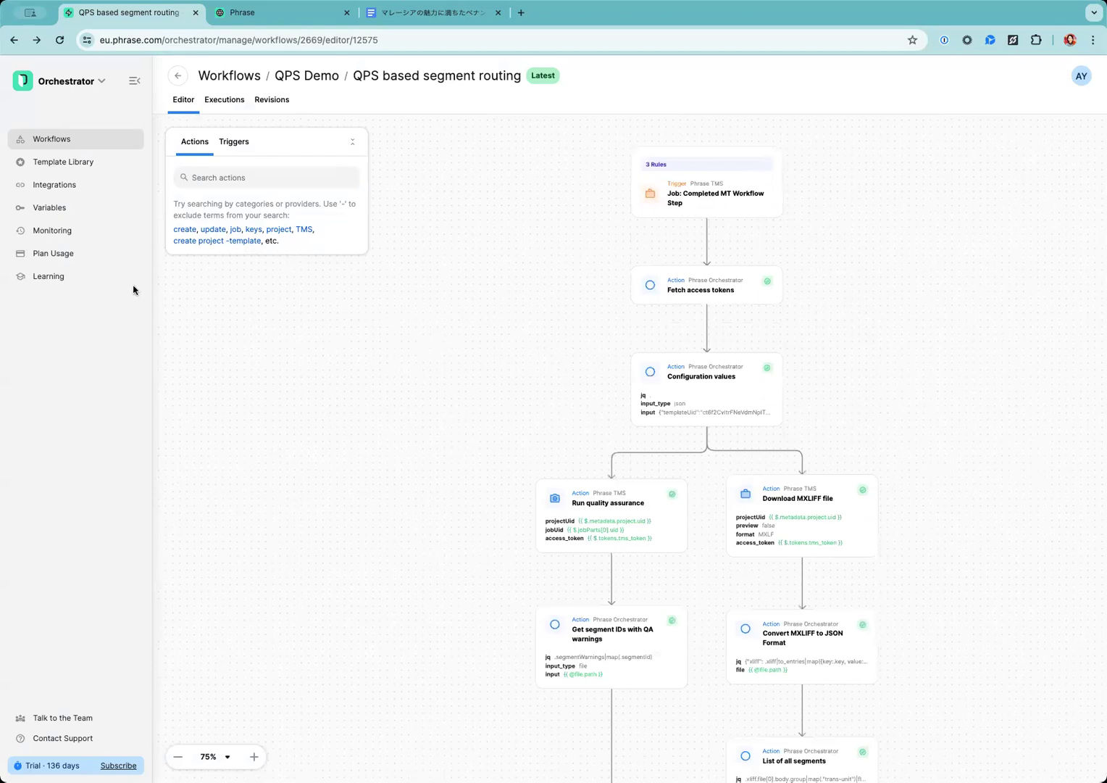
right_click(81, 166)
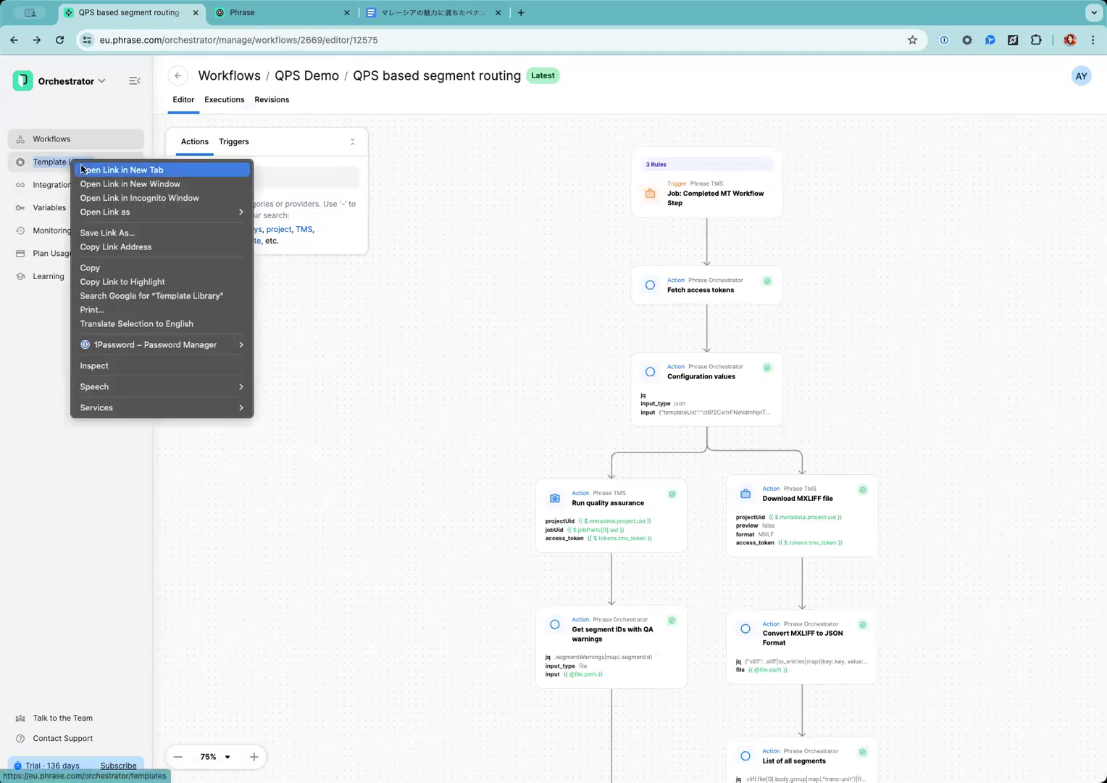
left_click(81, 170)
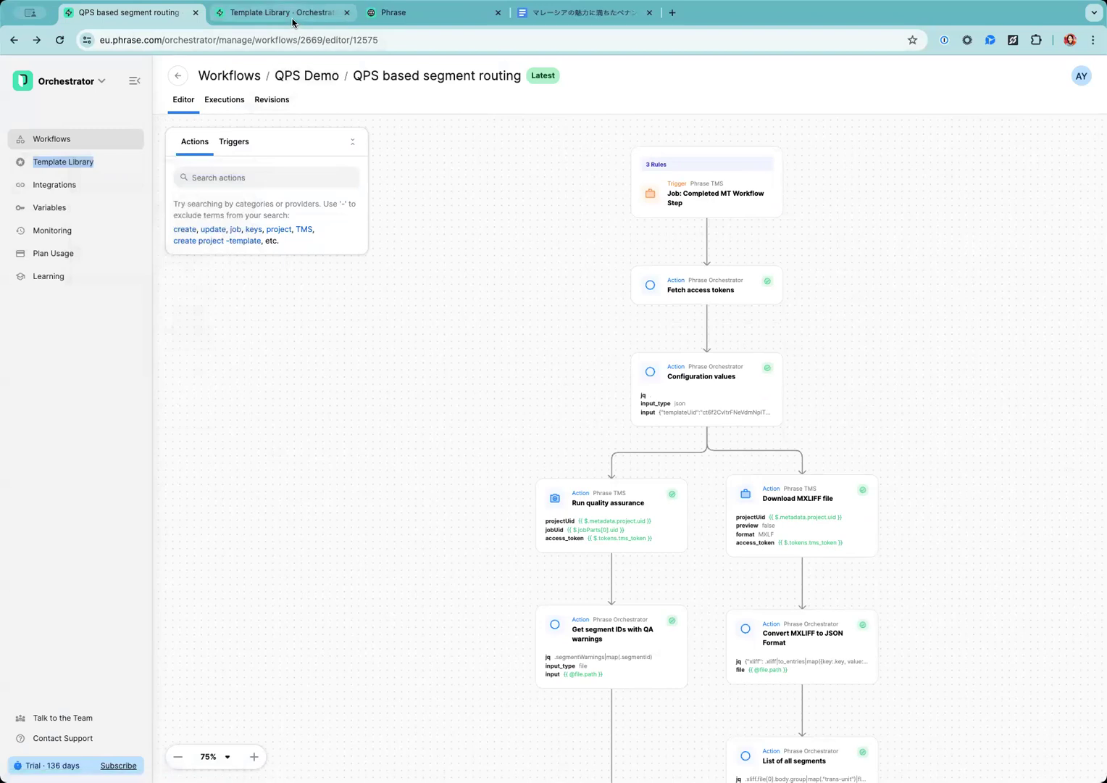
left_click(293, 21)
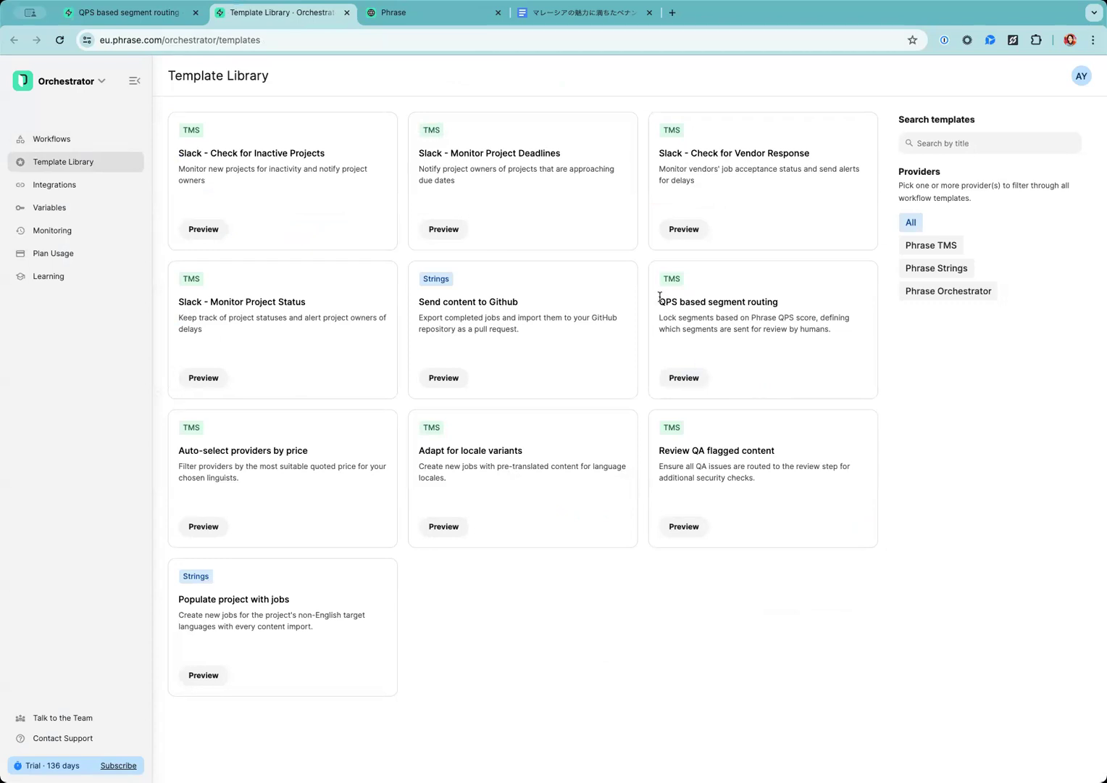
left_click(701, 378)
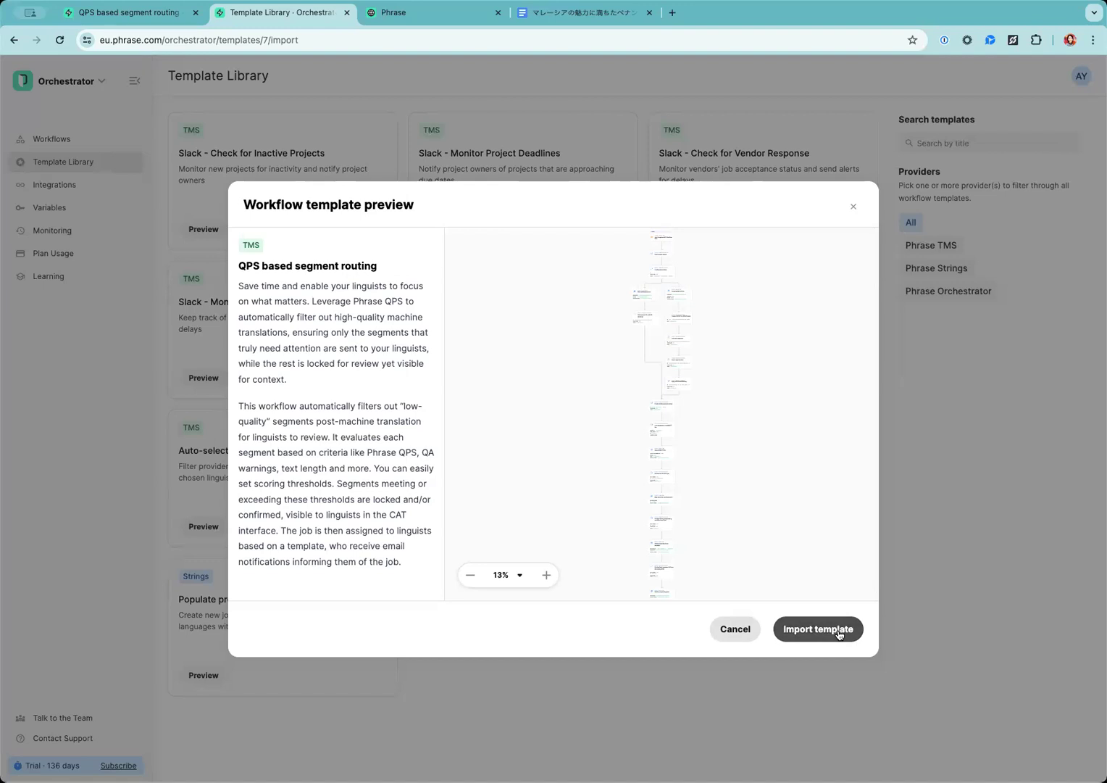
left_click(120, 22)
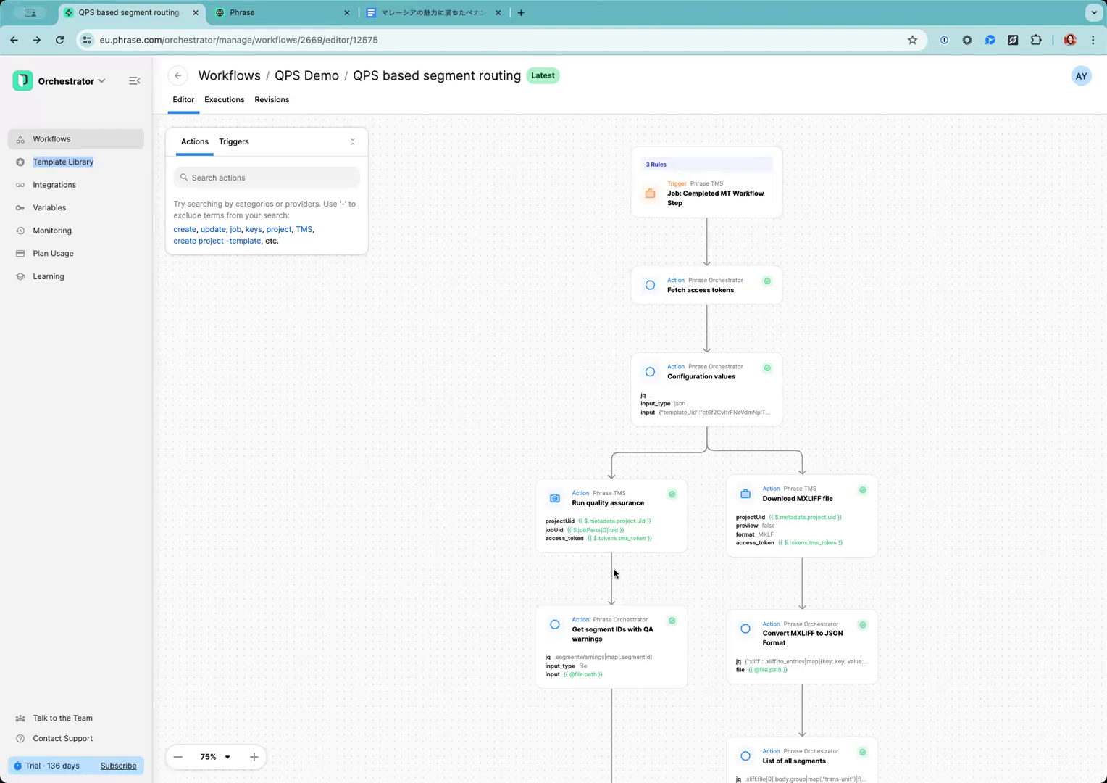
scroll(447, 613, "down", 5)
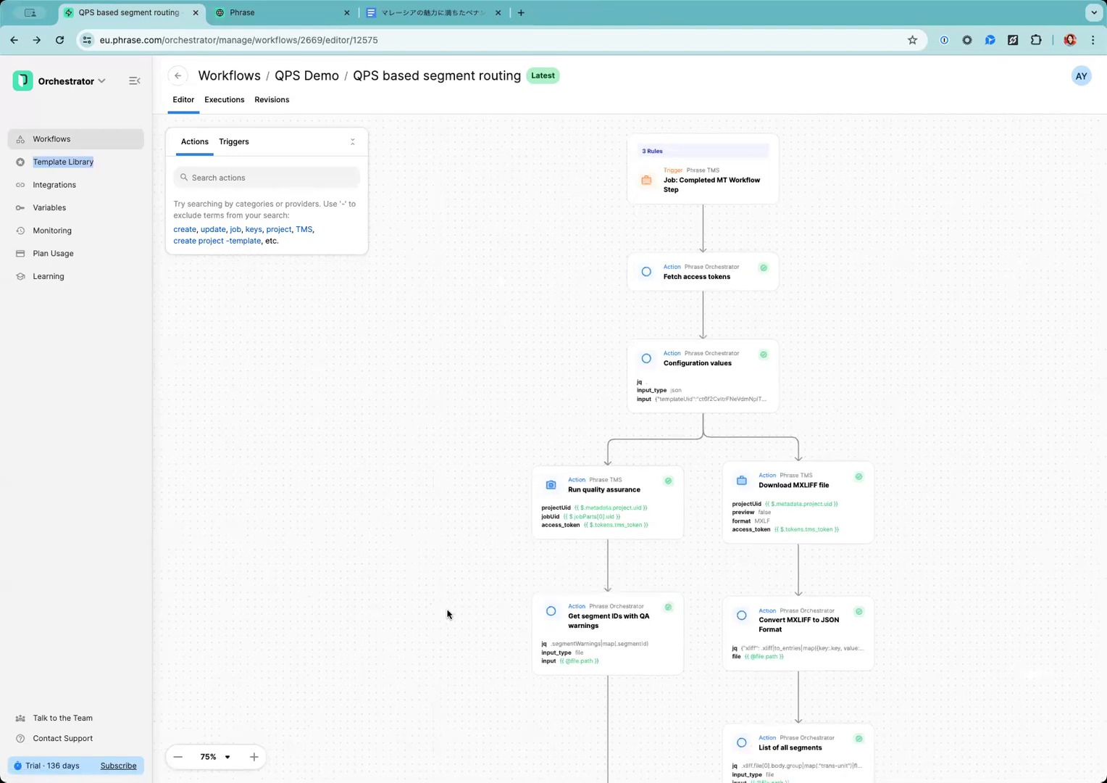
scroll(761, 616, "down", 1)
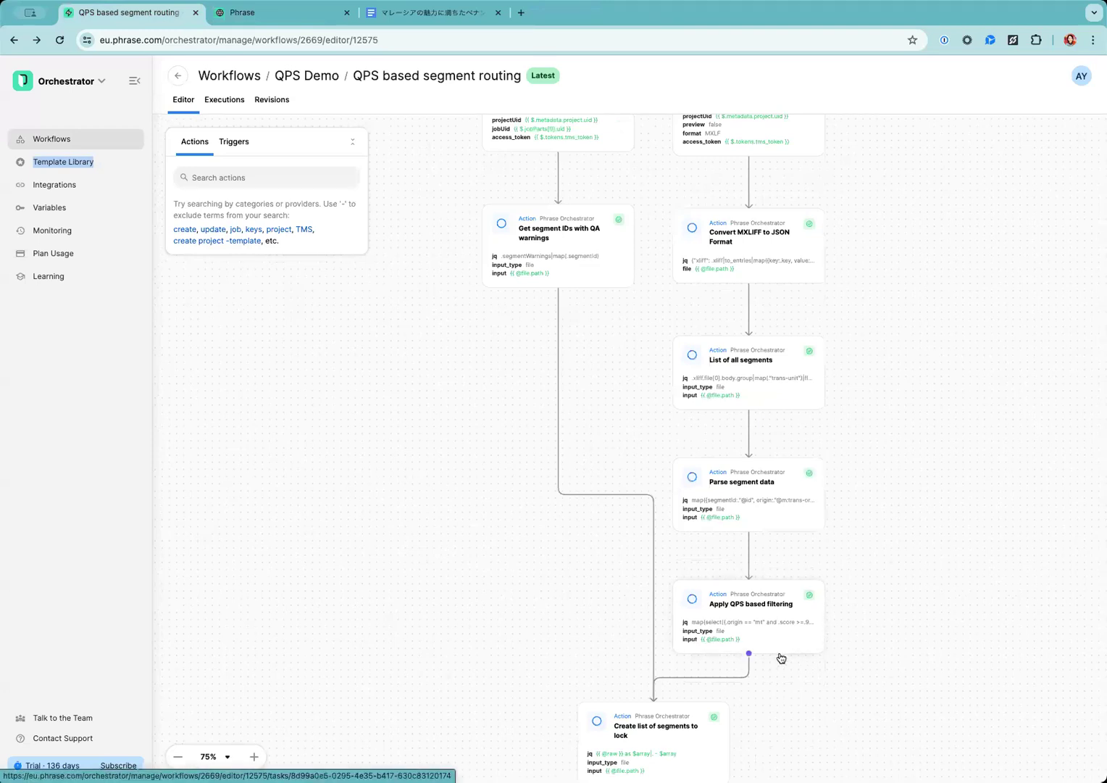
scroll(585, 608, "down", 2)
scroll(582, 489, "down", 1)
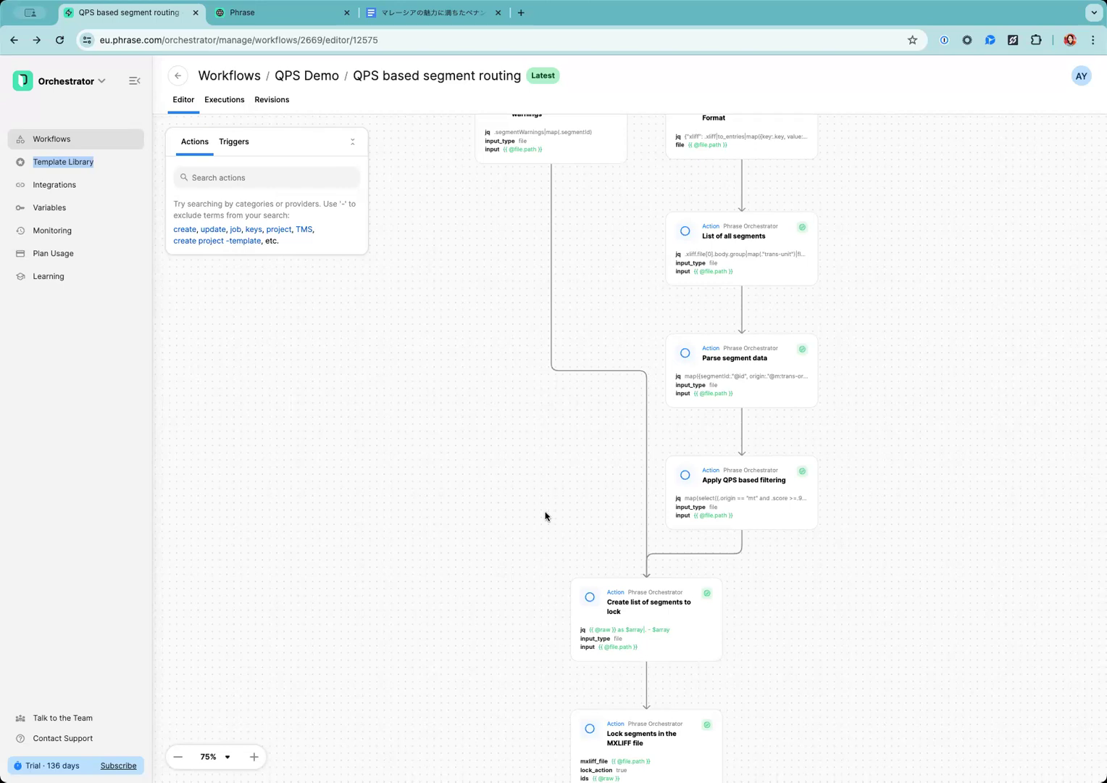
Step: Upload マレーシアの魅力に満ちたペナン島探訪.docx as the source file and create job 16 into en_us
left_click(276, 16)
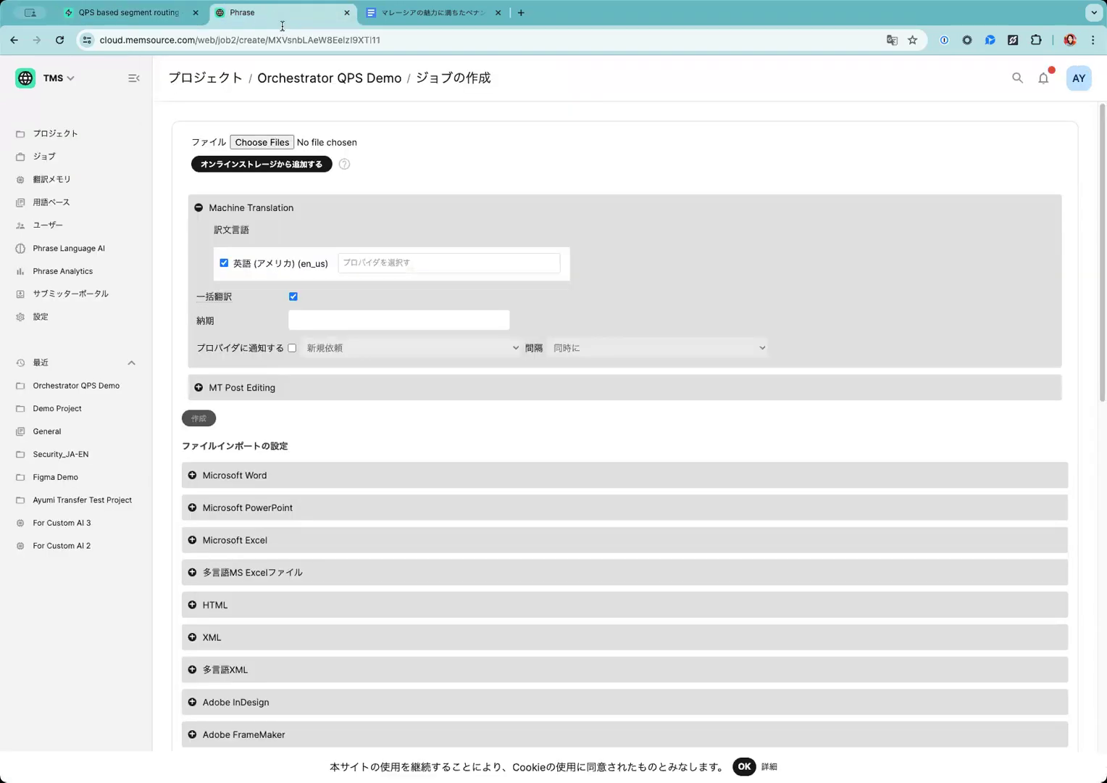
left_click(279, 144)
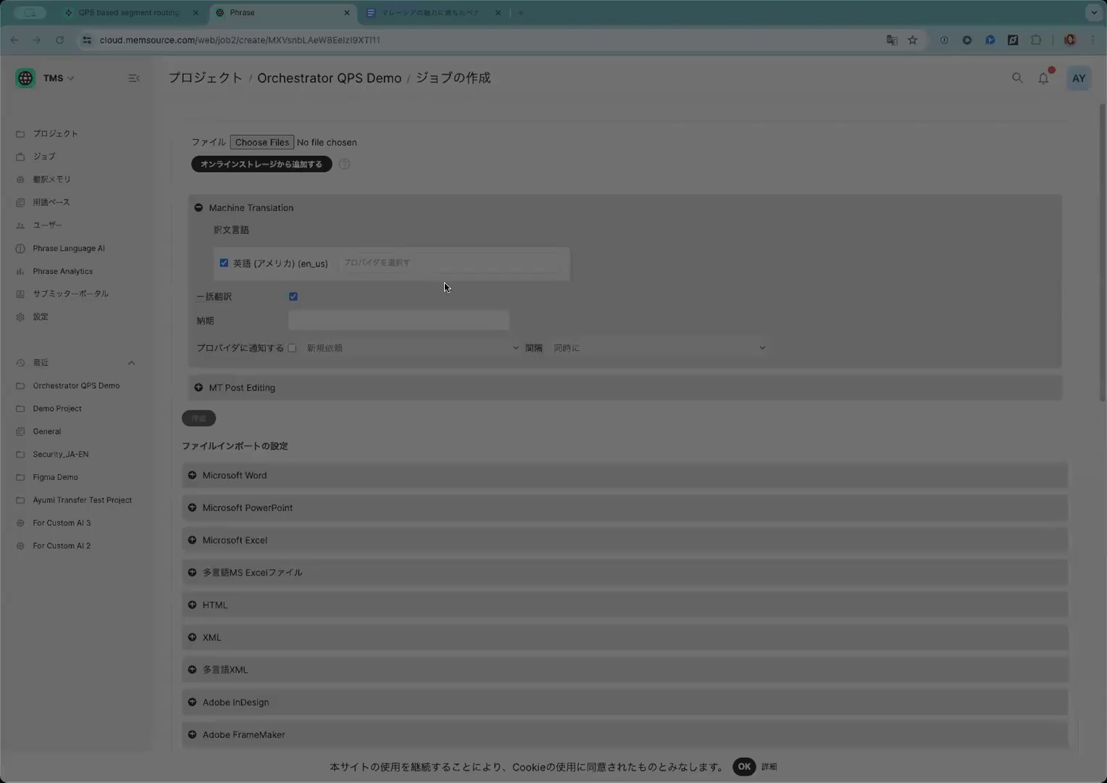
left_click(770, 513)
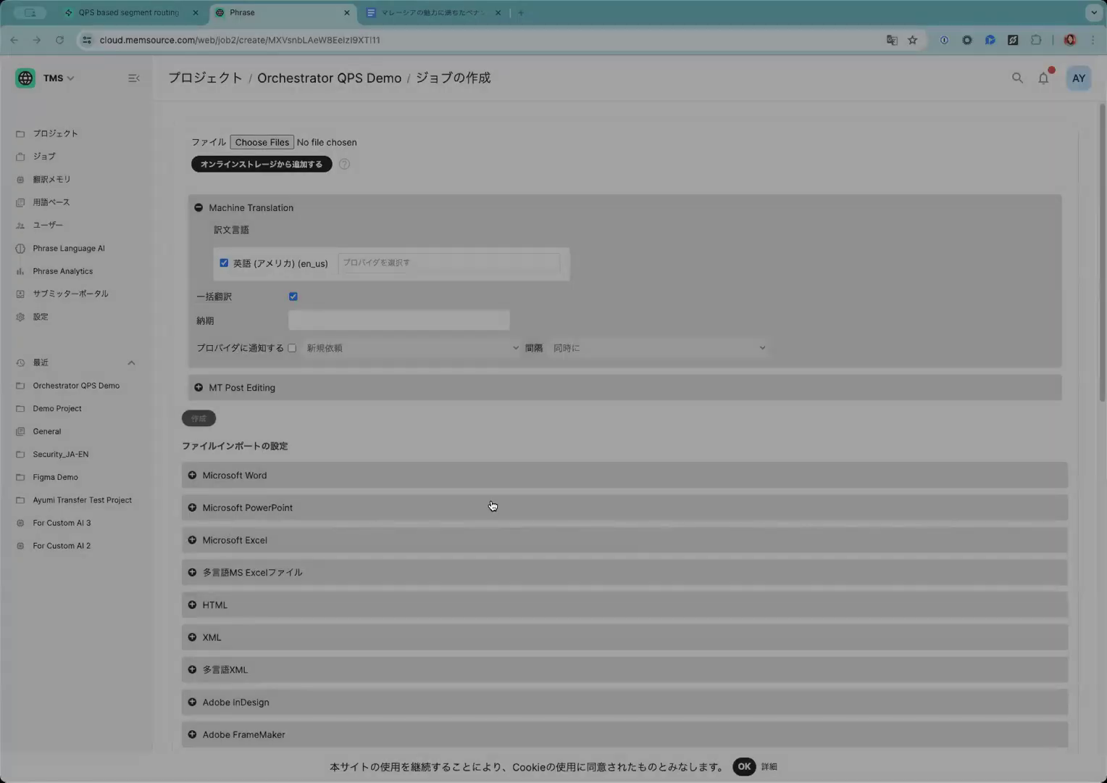
left_click(200, 420)
right_click(200, 417)
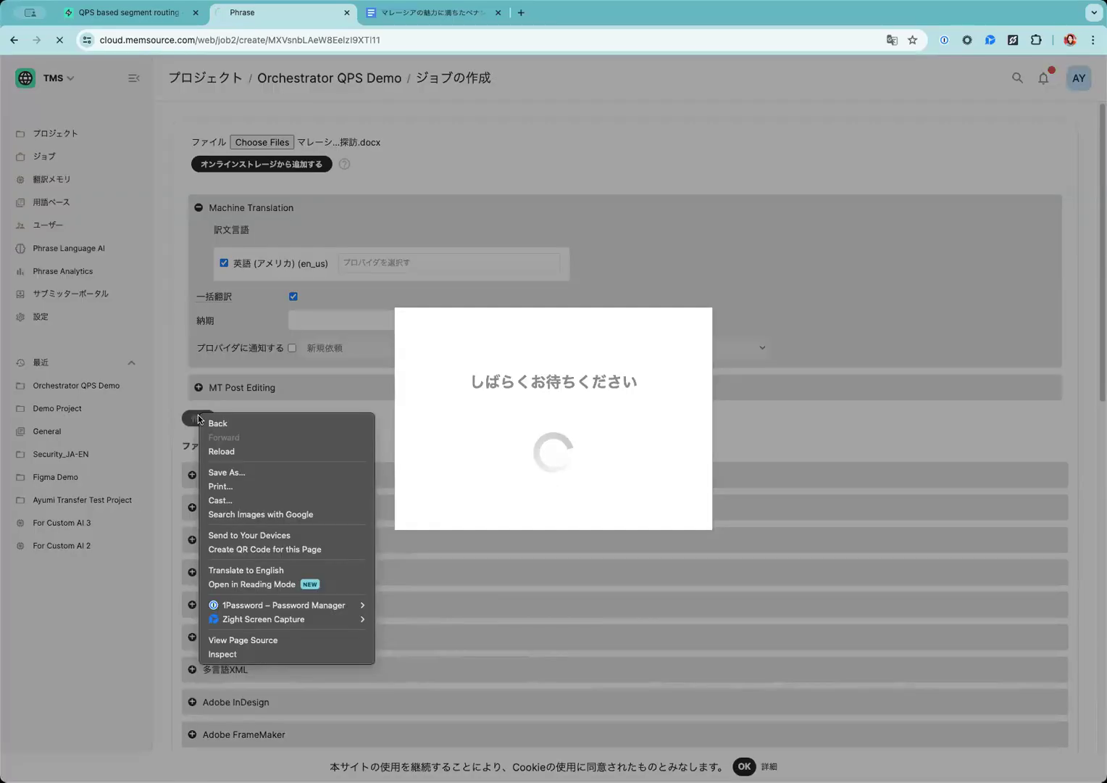
key("Escape")
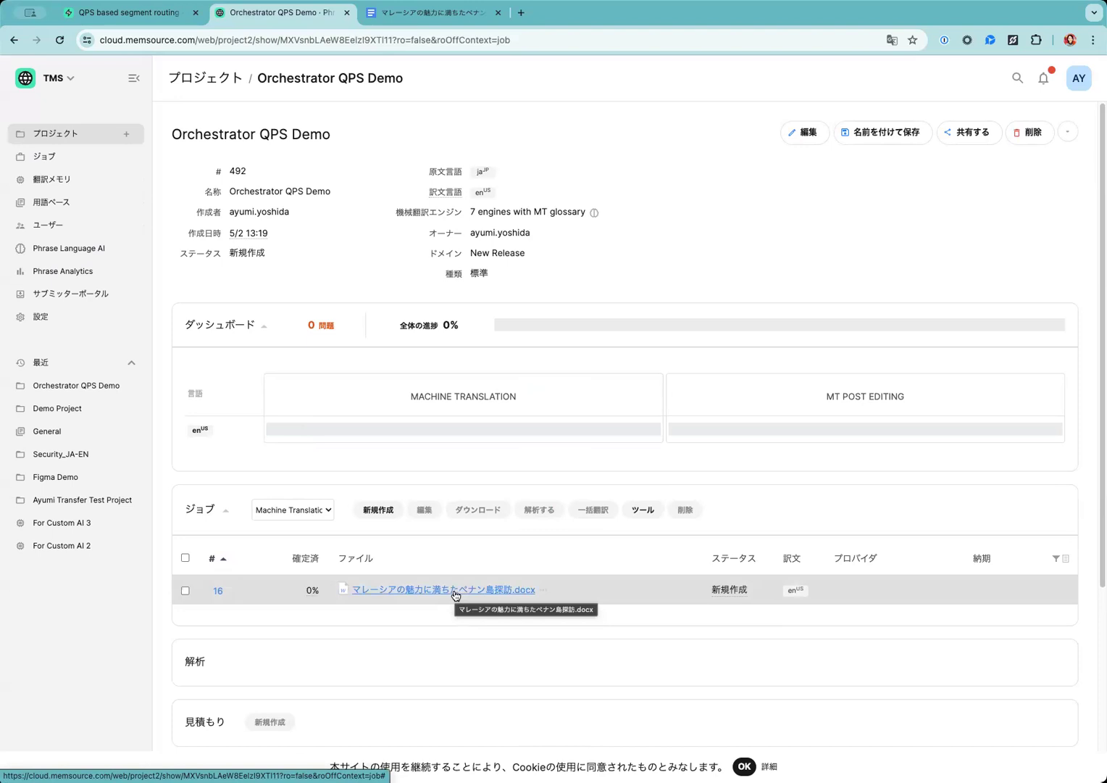
Step: Open the Penang job's file from the Jobs list in the CAT editor to see per-segment QPS scores
left_click(455, 591)
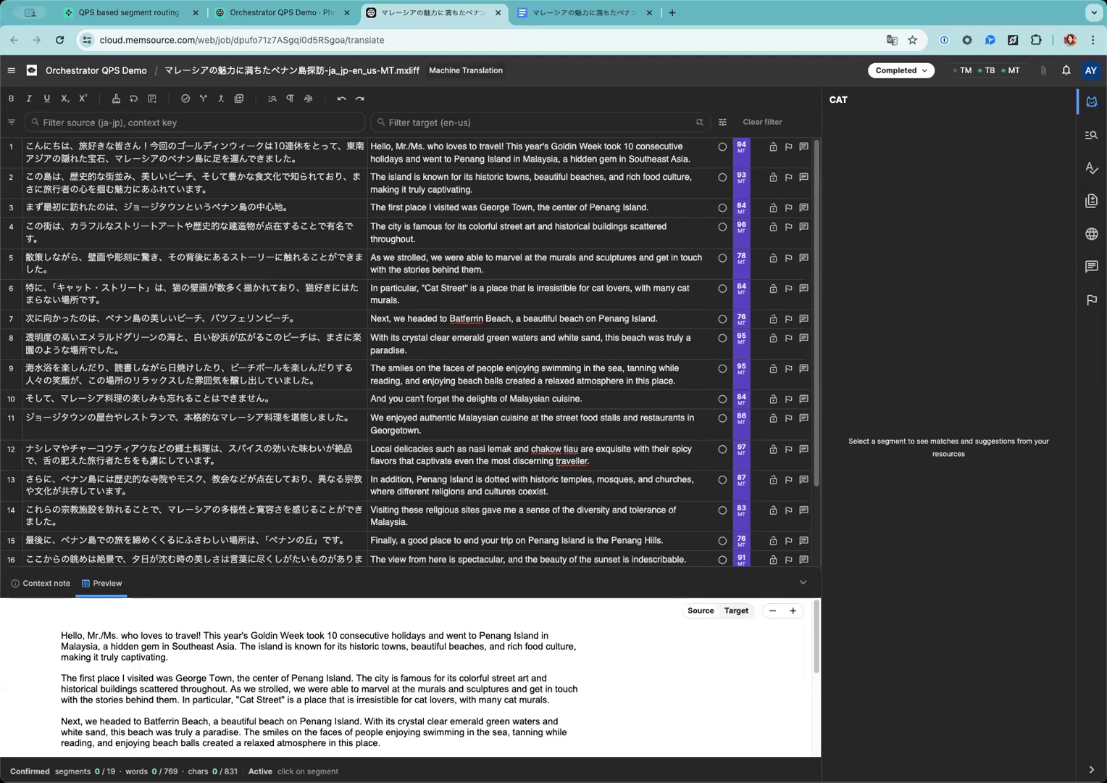
Step: Inspect segment 5's MT match, then reload the editor to show 9 of 19 segments confirmed and locked
left_click(536, 263)
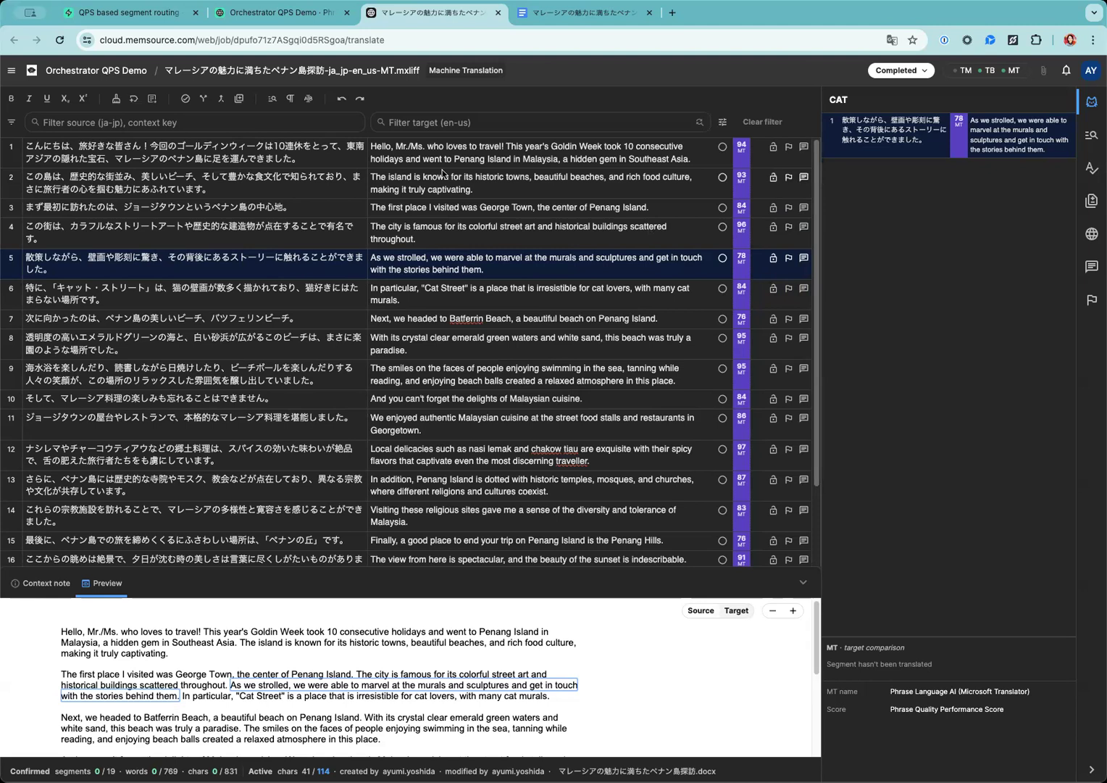
left_click(56, 44)
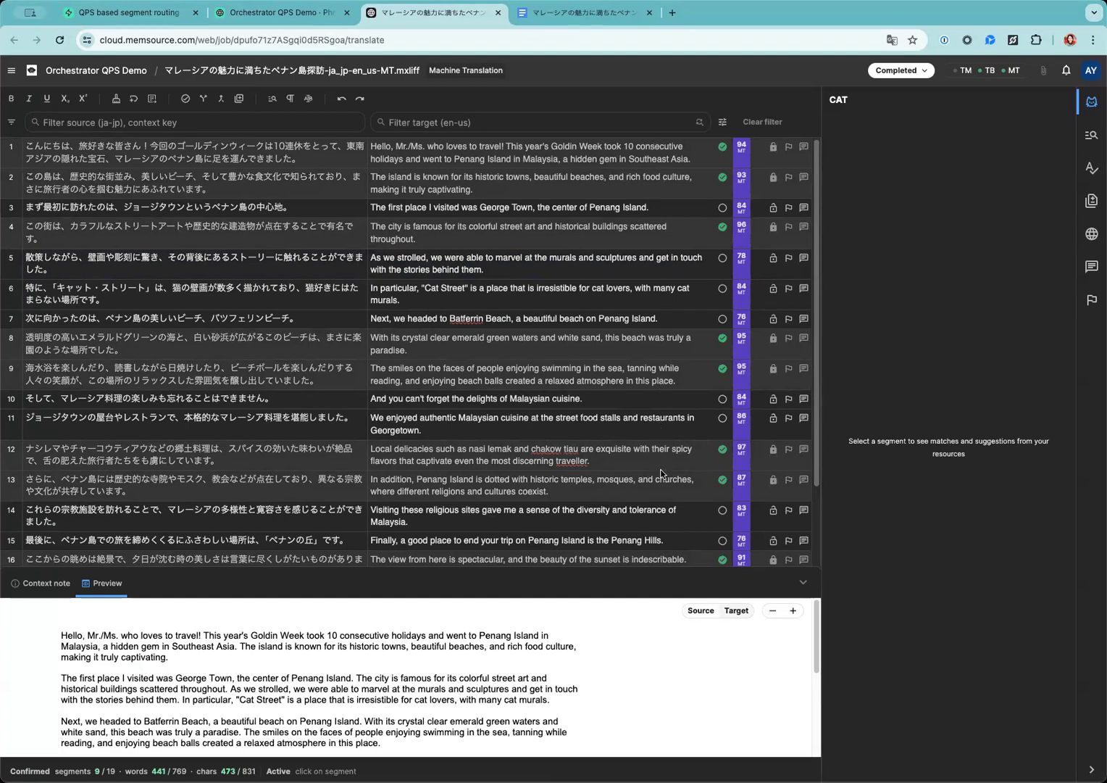
left_click(321, 485)
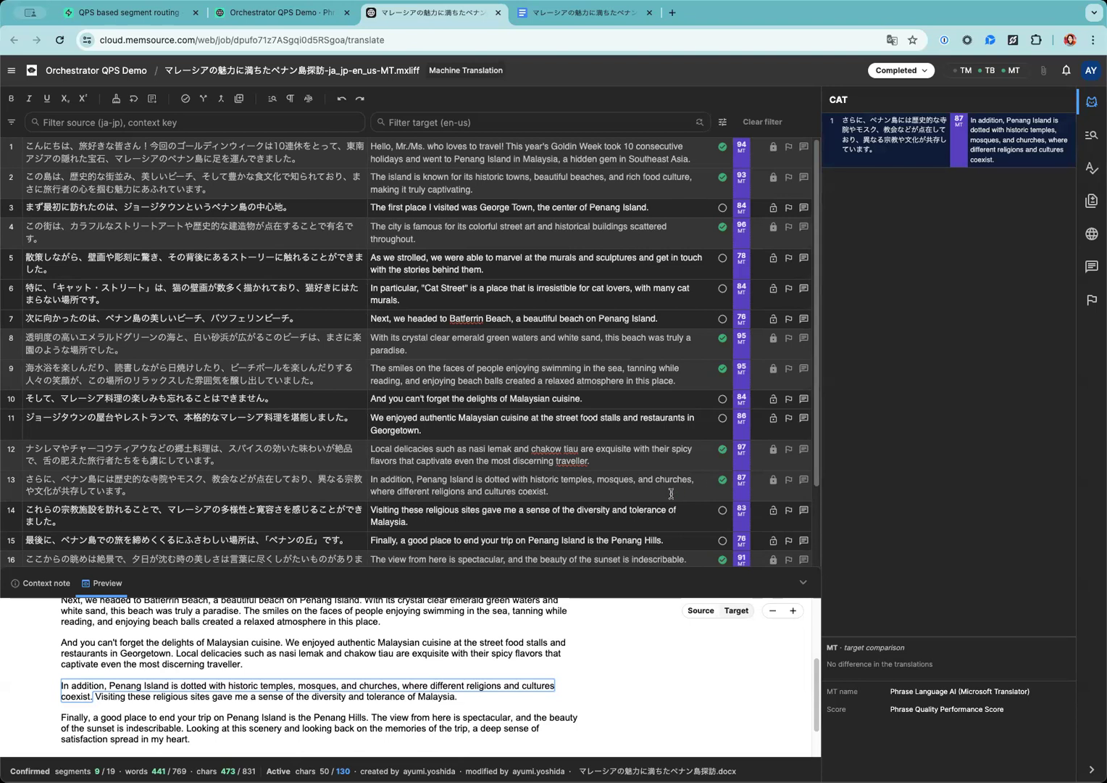
left_click(355, 297)
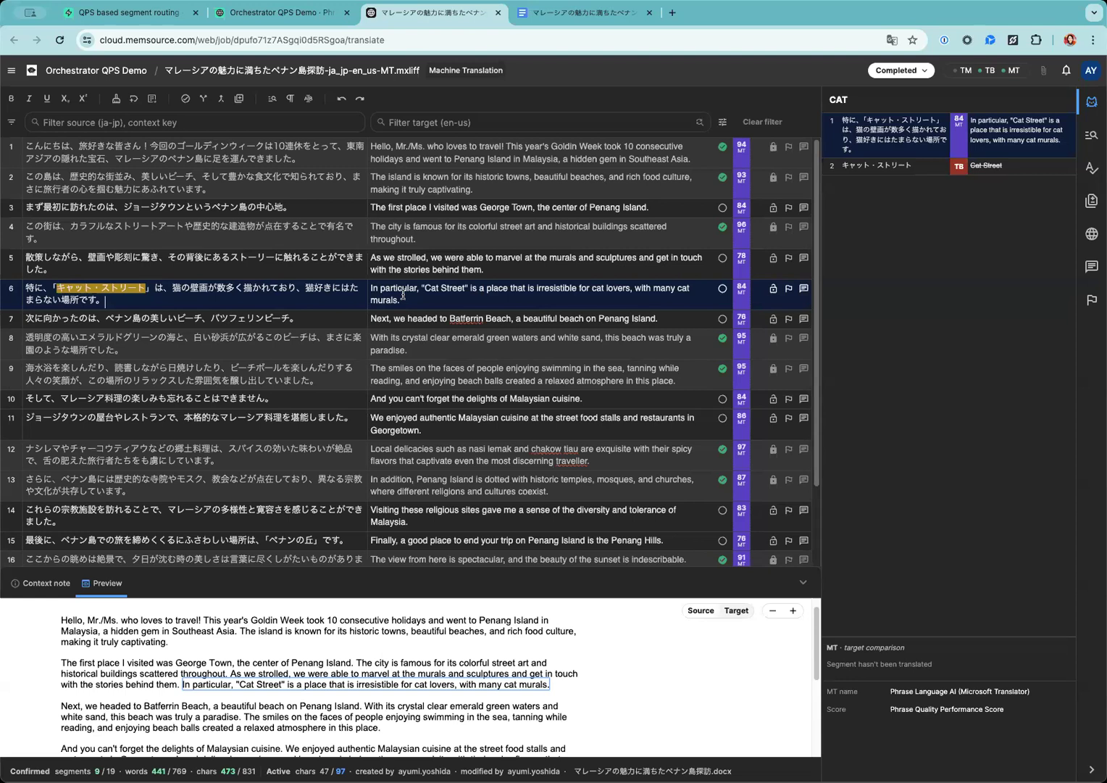
scroll(478, 373, "down", 3)
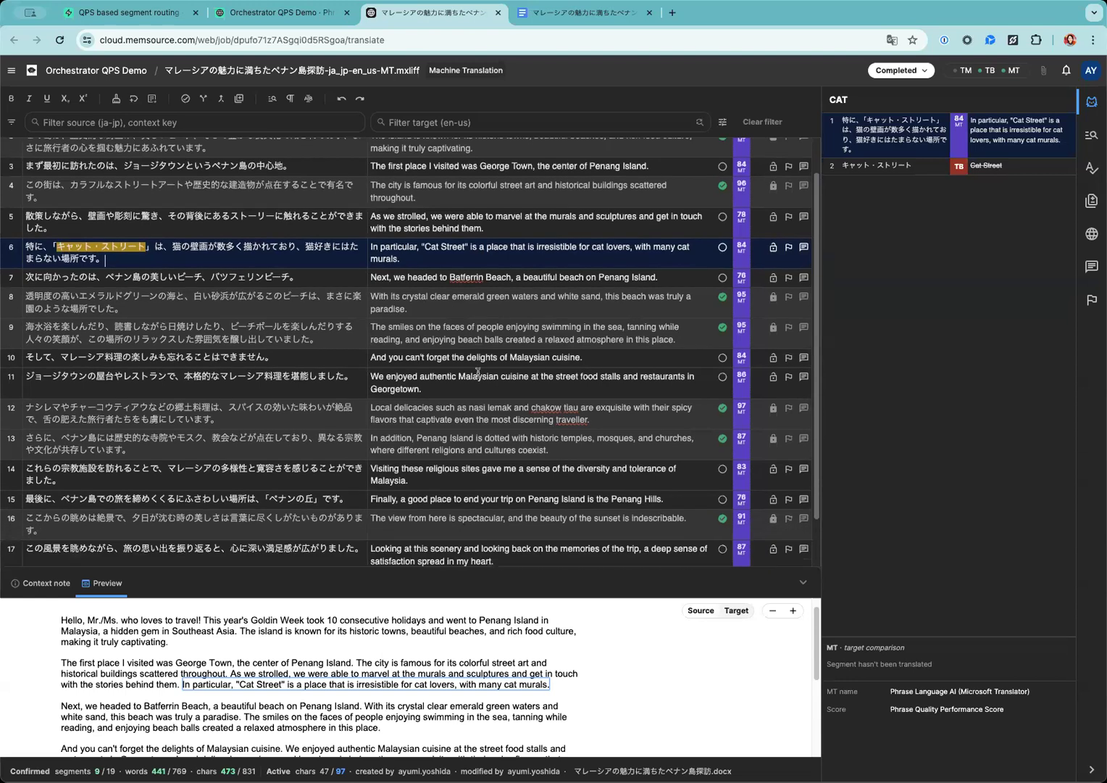